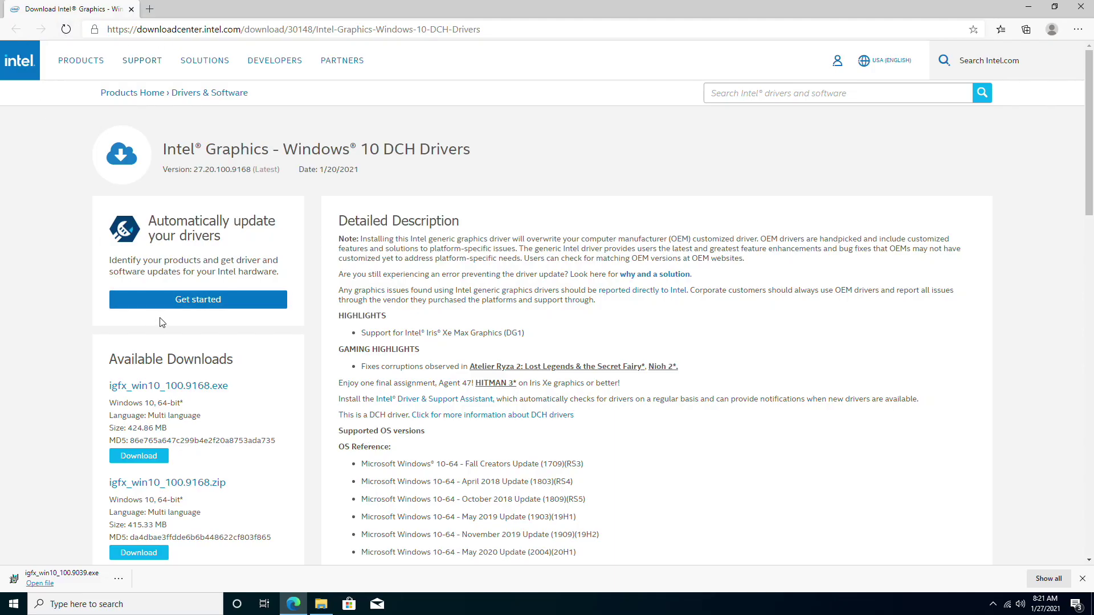
- Launch igfx_win10_100.9039.exe, allow the graphics driver software to make changes, and proceed through the Intel Graphics Driver setup, accepting its license agreement
left_click(78, 581)
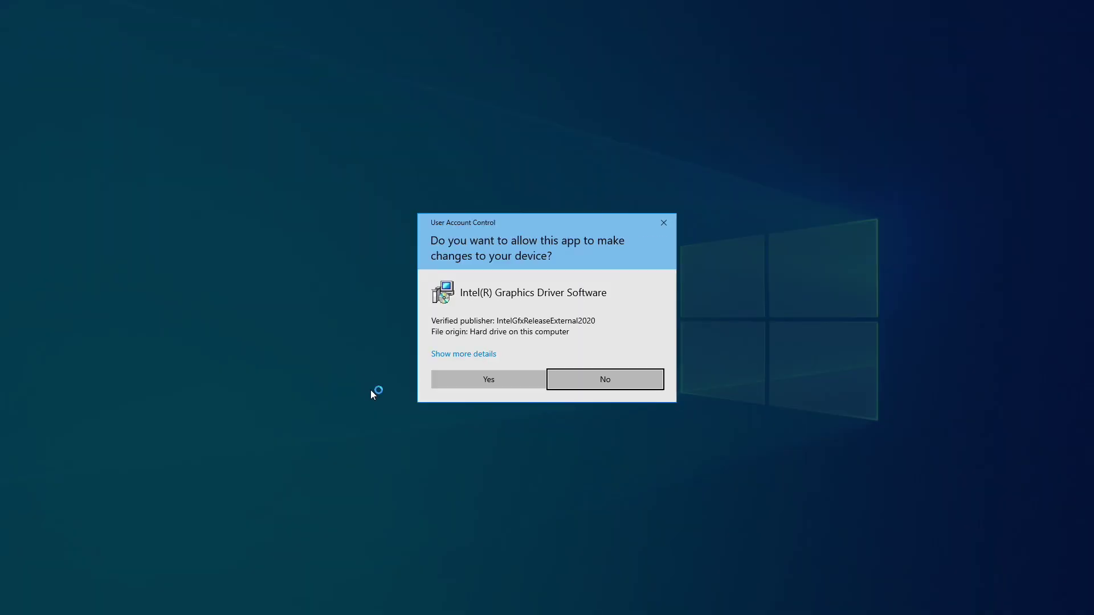
left_click(496, 379)
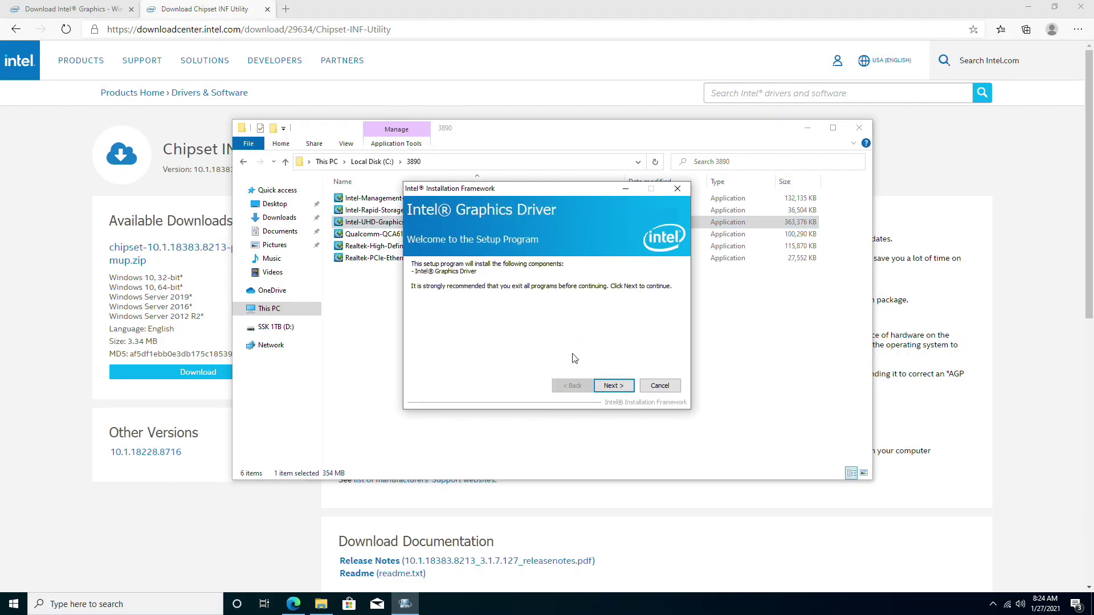
left_click(611, 388)
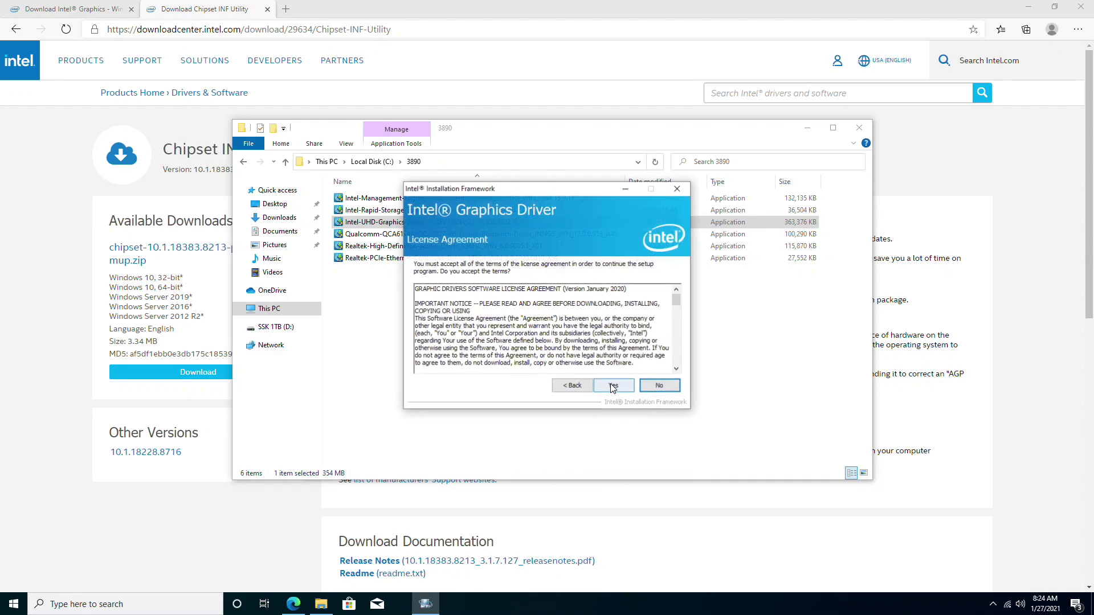
left_click(612, 388)
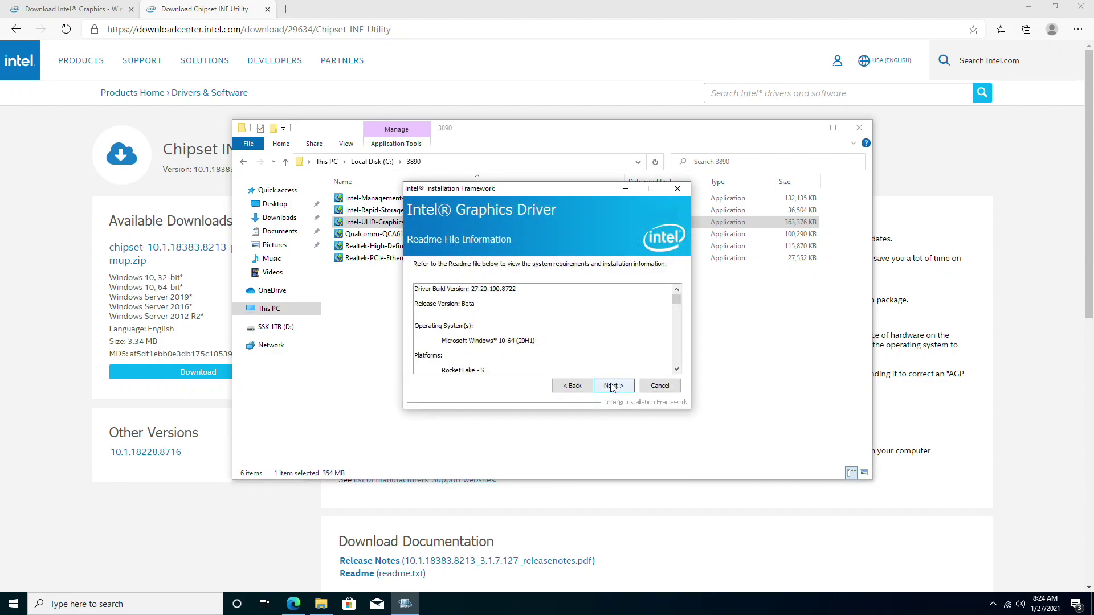
left_click(611, 387)
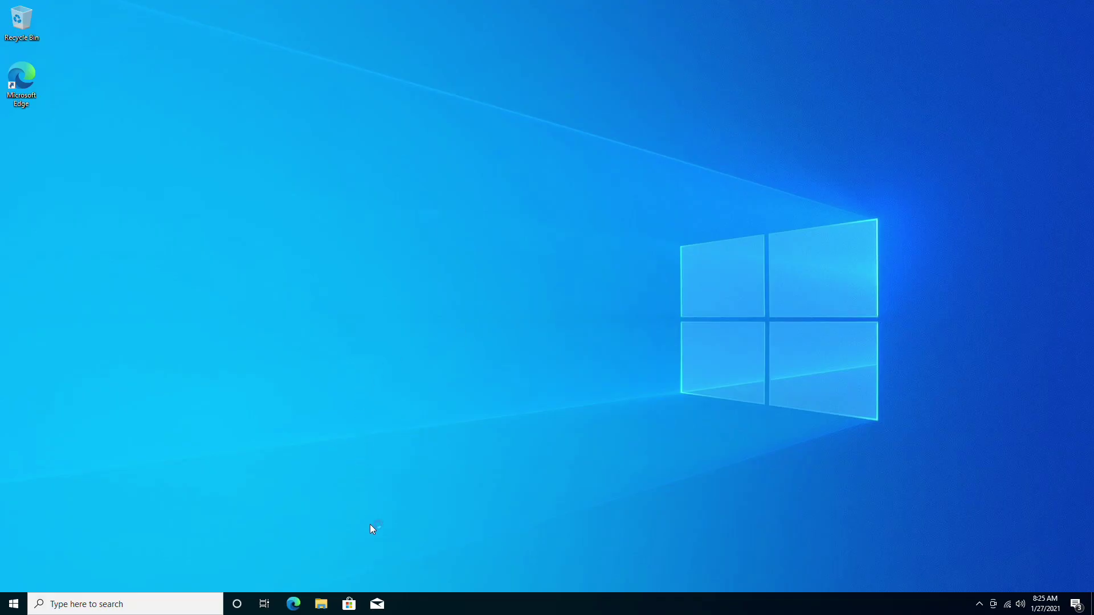
- Open Device Manager and inspect the Other devices category
key("super")
type("de")
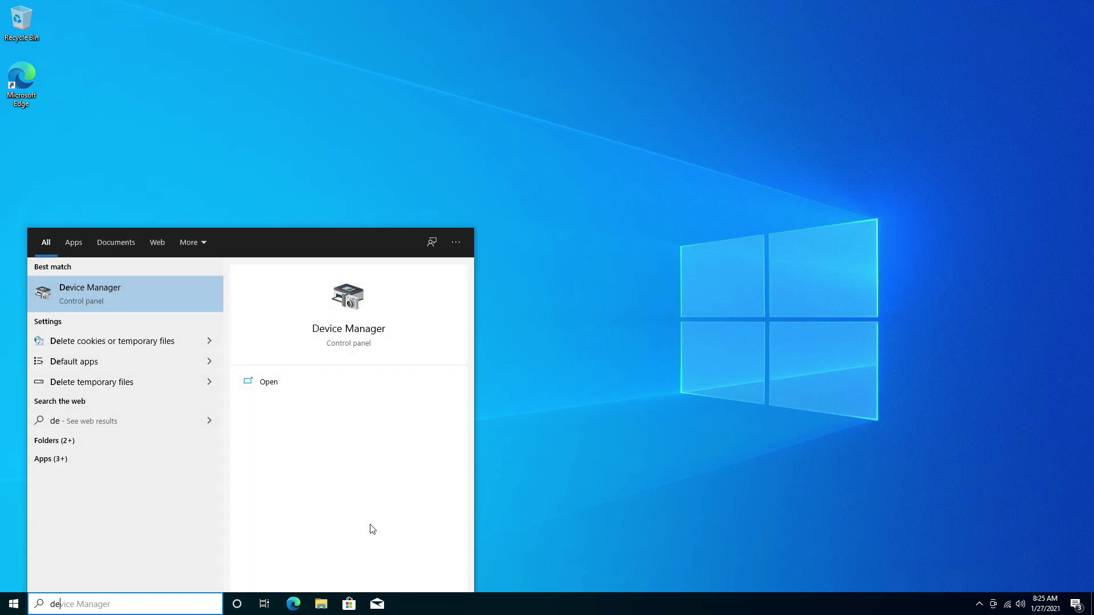
key("Return")
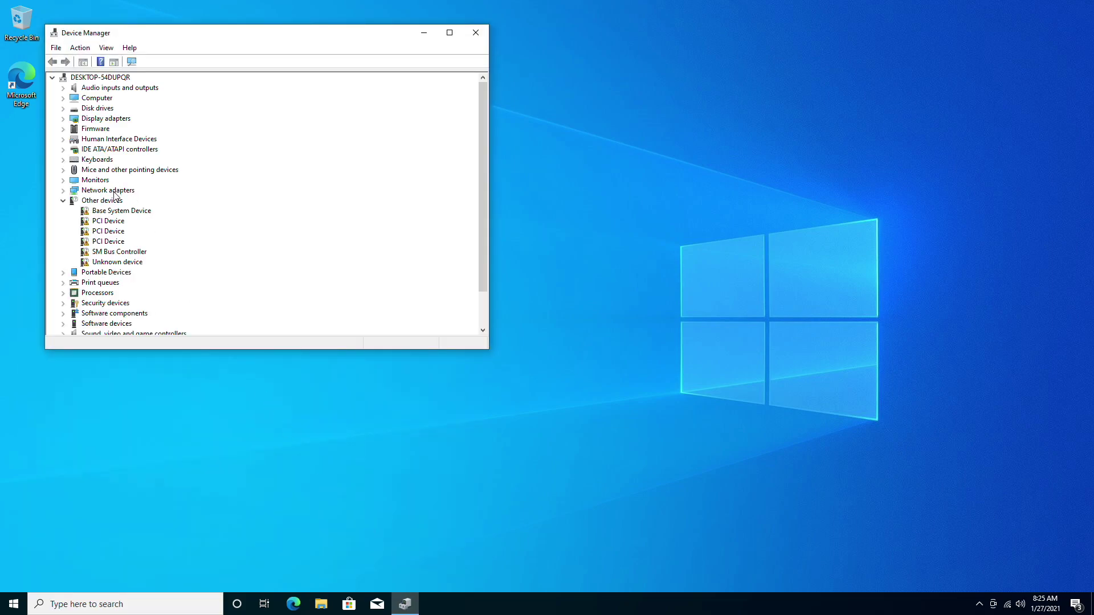
double_click(112, 202)
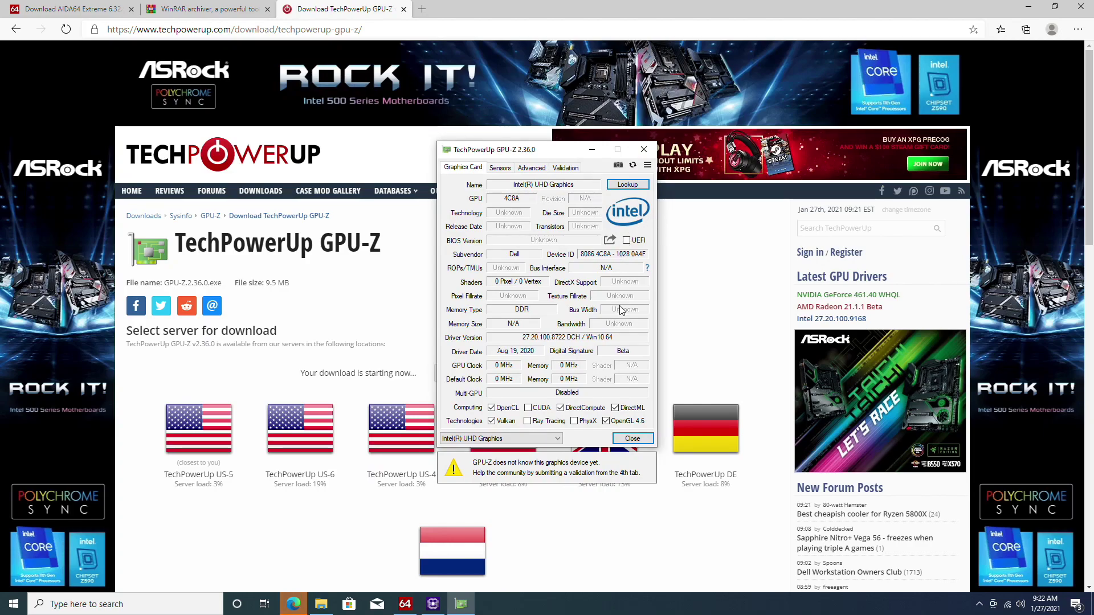
- Review the cache, mainboard, memory, SPD and graphics details of the system in CPU-Z
mouse_move(644, 324)
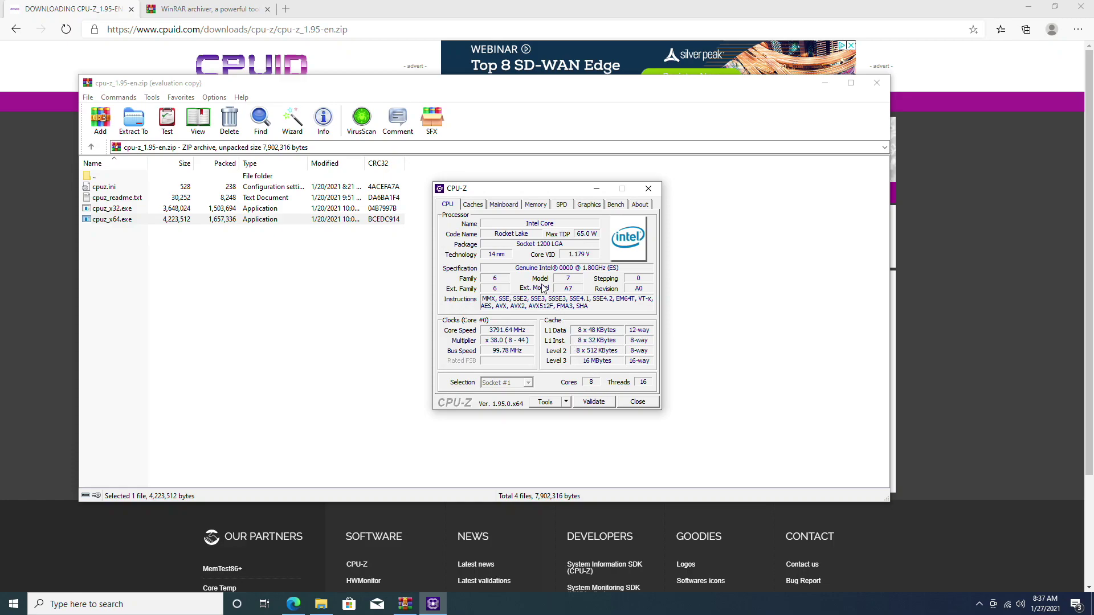
left_click(481, 206)
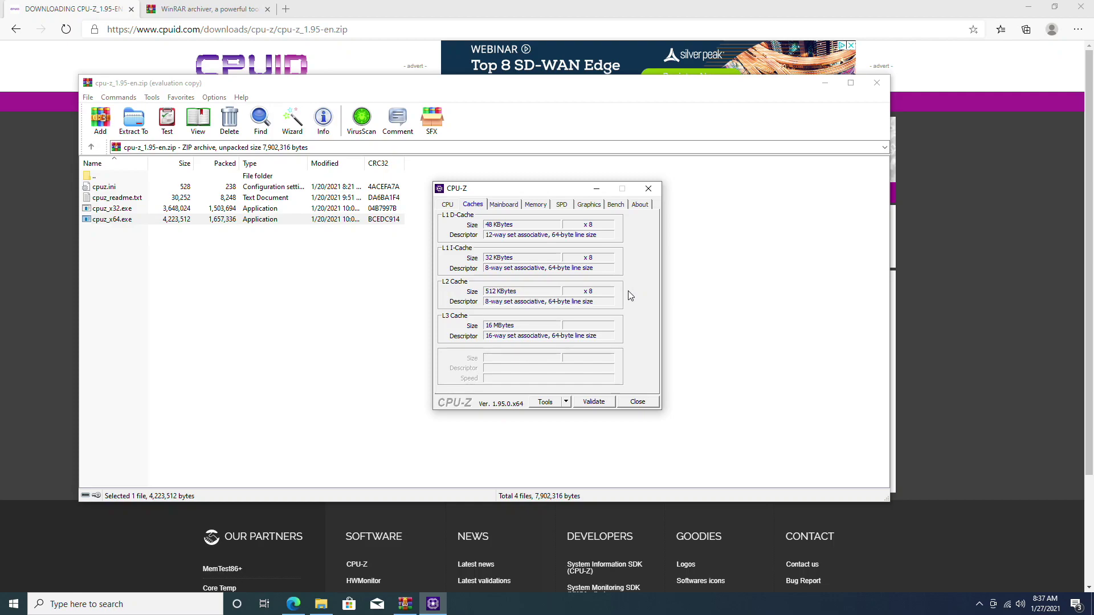
left_click(504, 206)
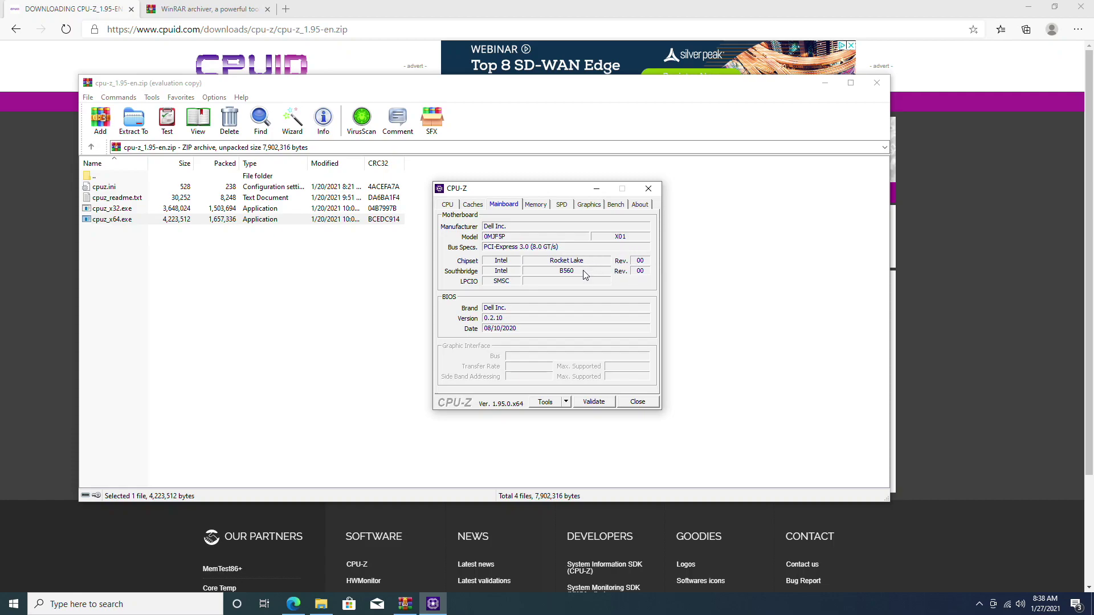
left_click(537, 206)
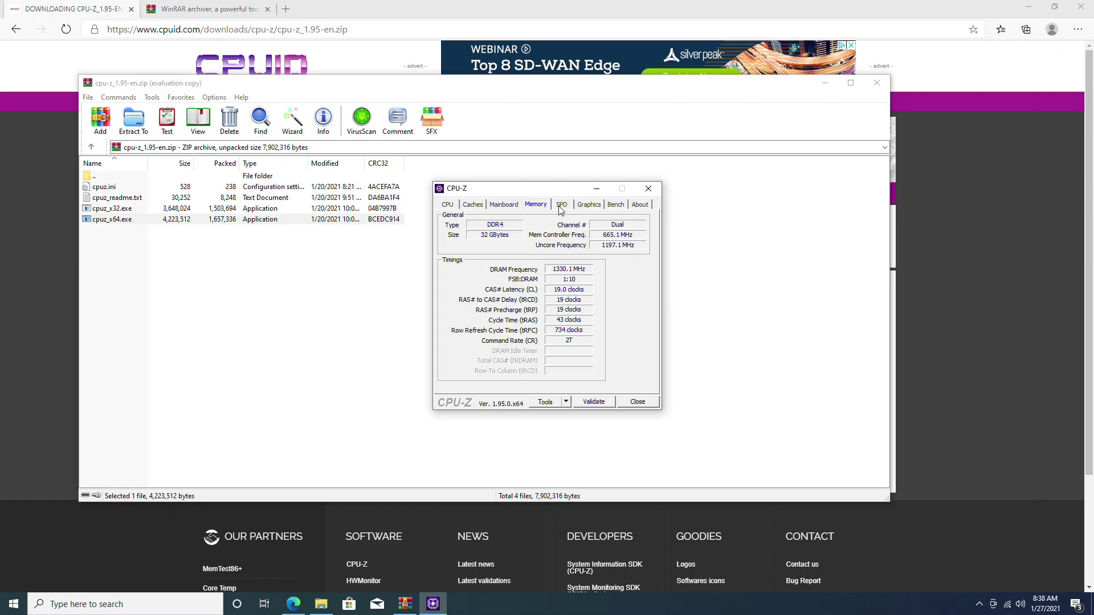
left_click(561, 208)
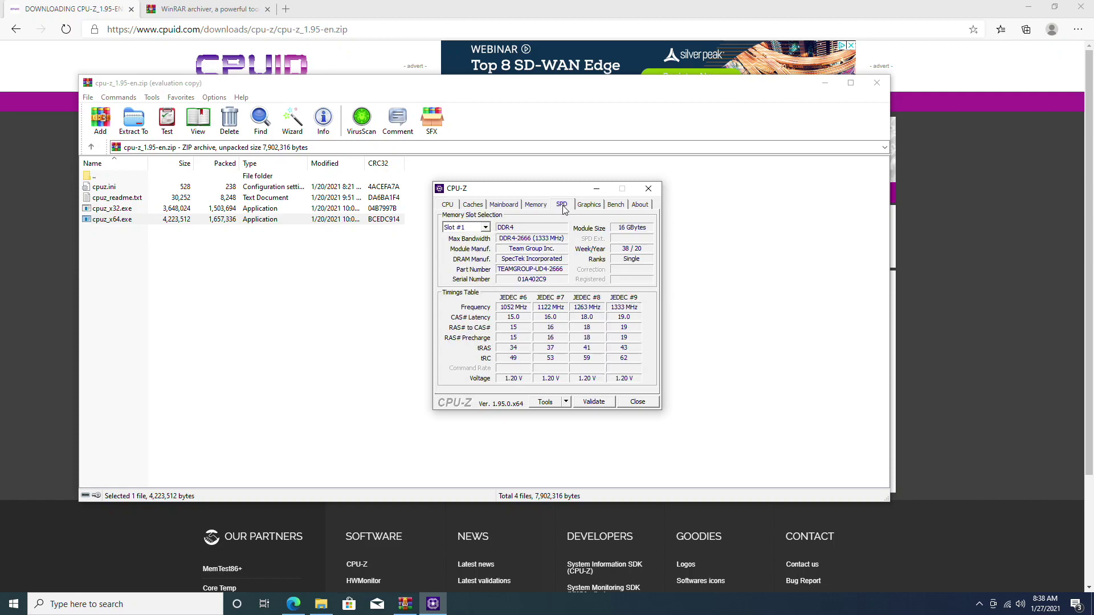
left_click(583, 205)
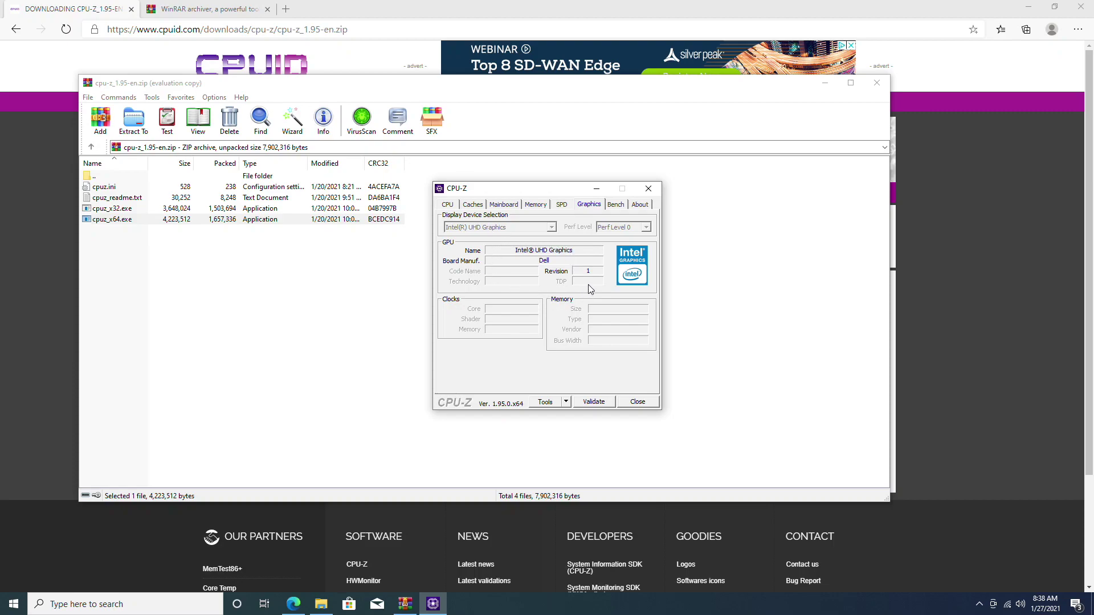
- Run CPU-Z's CPU benchmark using benchmark version 17.01.64
left_click(615, 205)
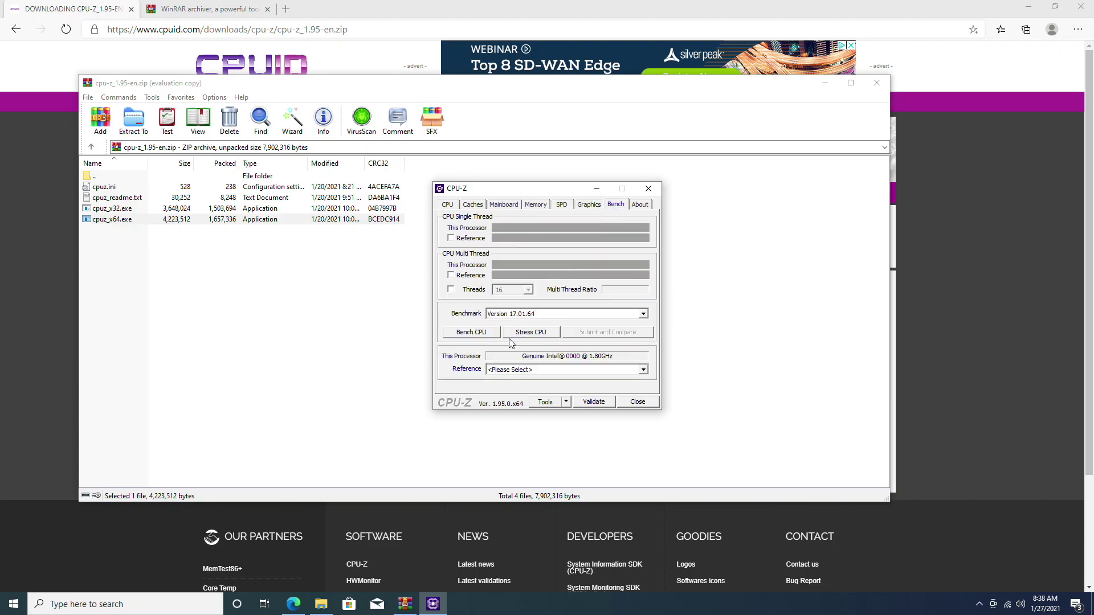
left_click(477, 333)
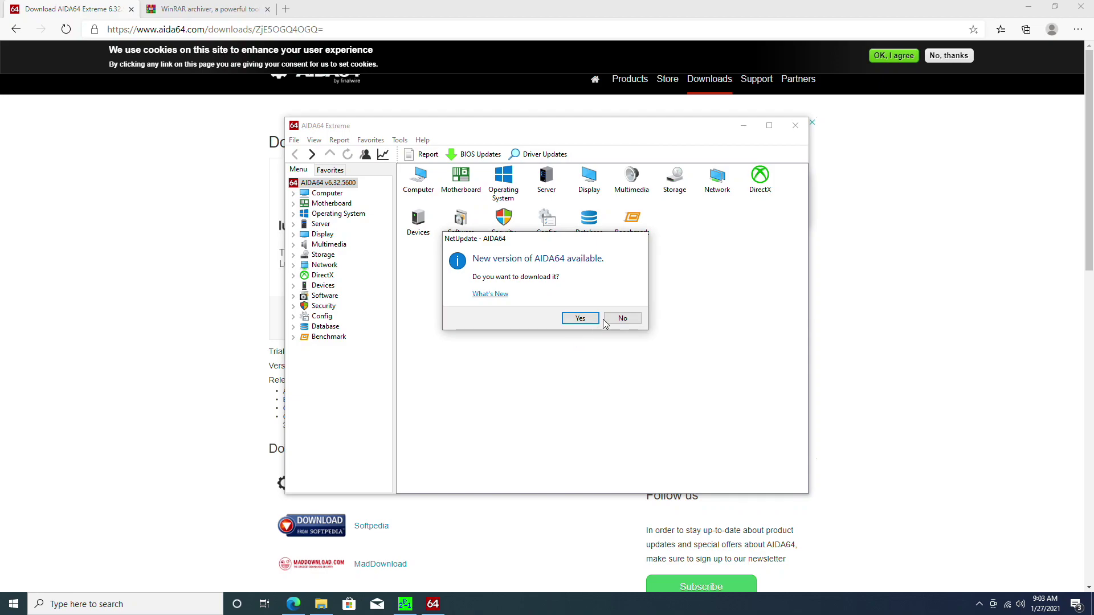
- Dismiss AIDA64's new-version and hardware-report prompts and read through the computer summary
left_click(622, 318)
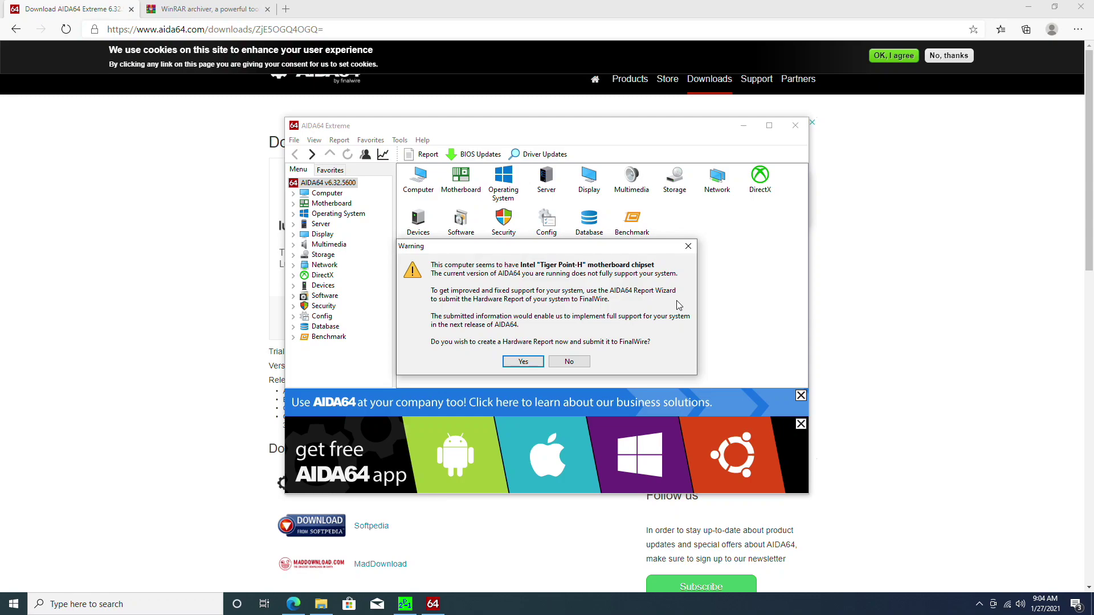
left_click(688, 245)
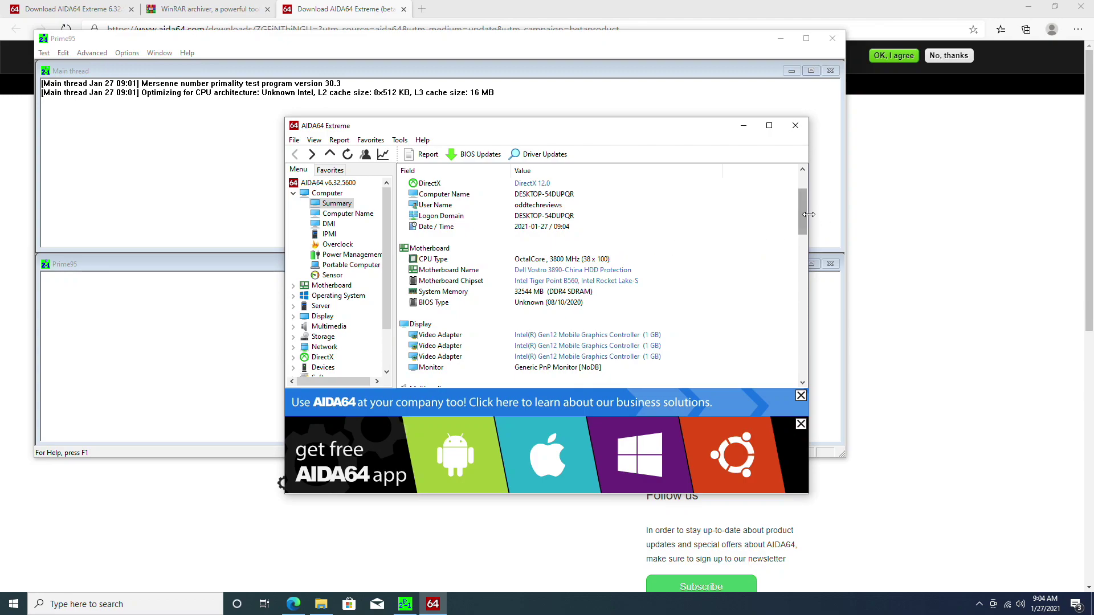
left_click_drag(801, 210, 813, 241)
left_click_drag(690, 218, 652, 200)
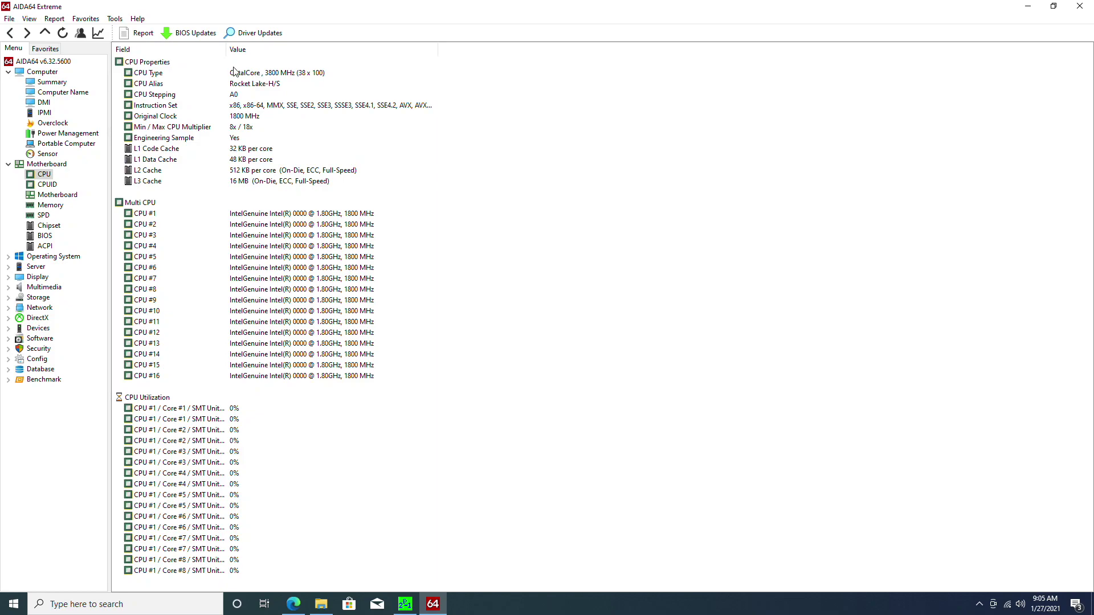
- Examine the processor's CPUID properties in AIDA64, including the Max Turbo Boost Multipliers entry
left_click(47, 186)
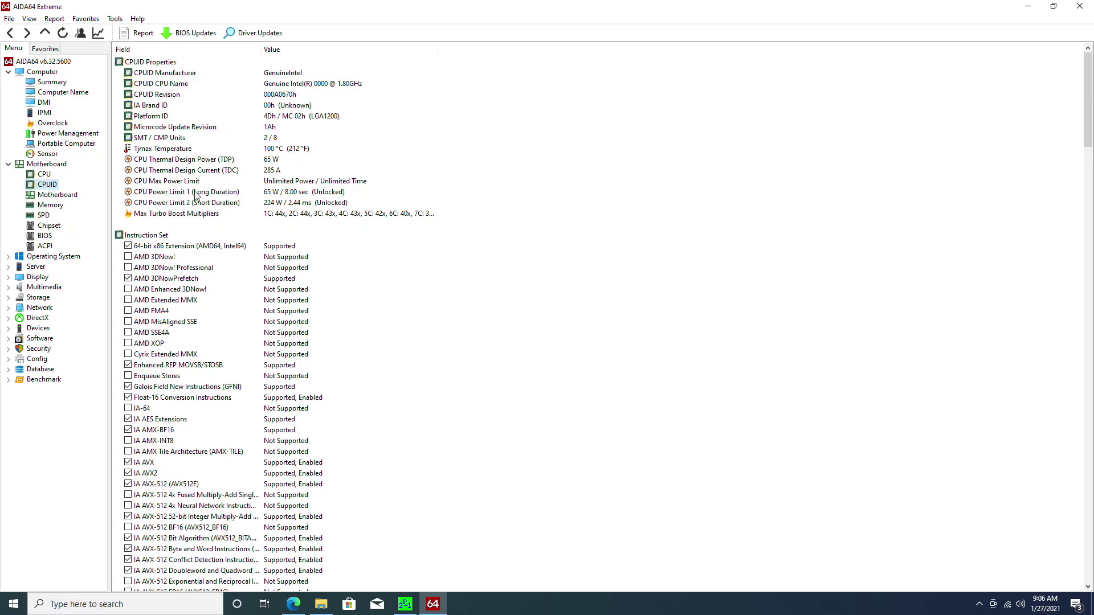
left_click(285, 216)
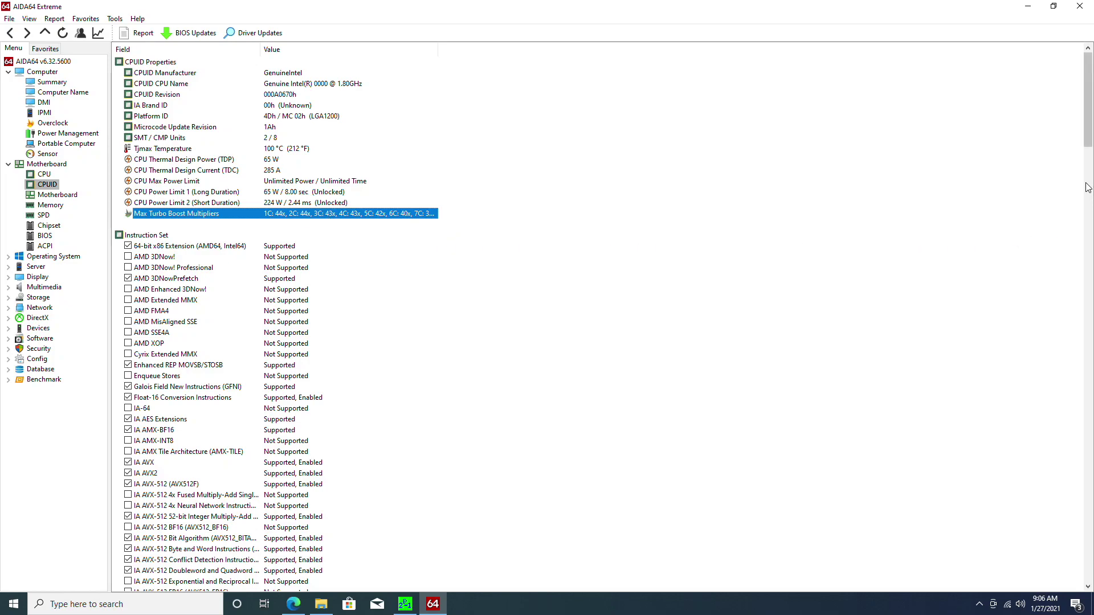
scroll(1092, 137, "down", 2)
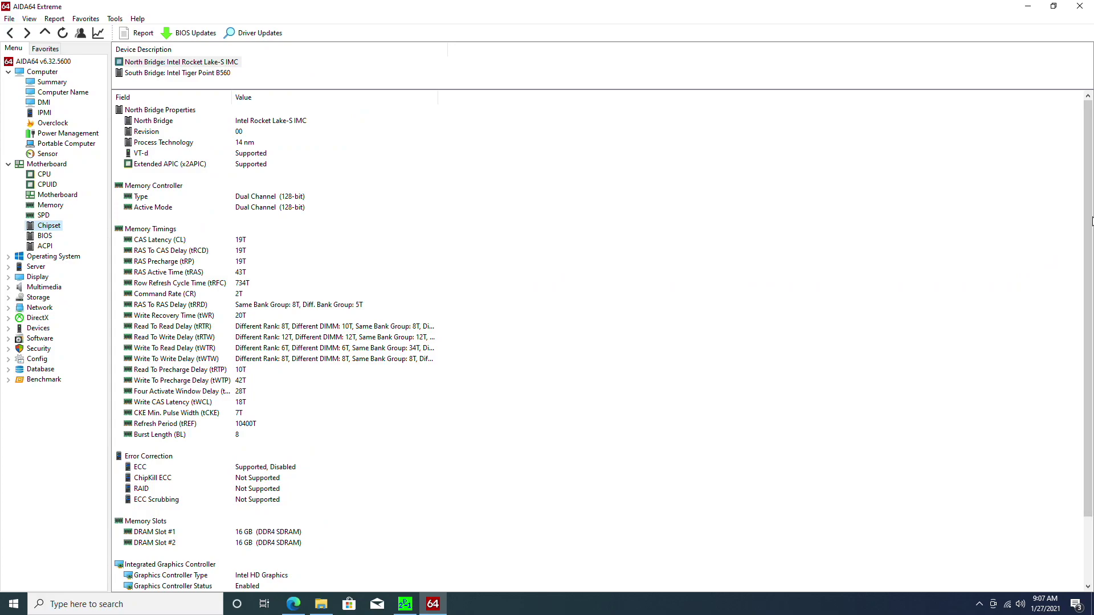
- Read through the north bridge's chipset details in AIDA64 and select the south bridge device
scroll(1088, 284, "down", 2)
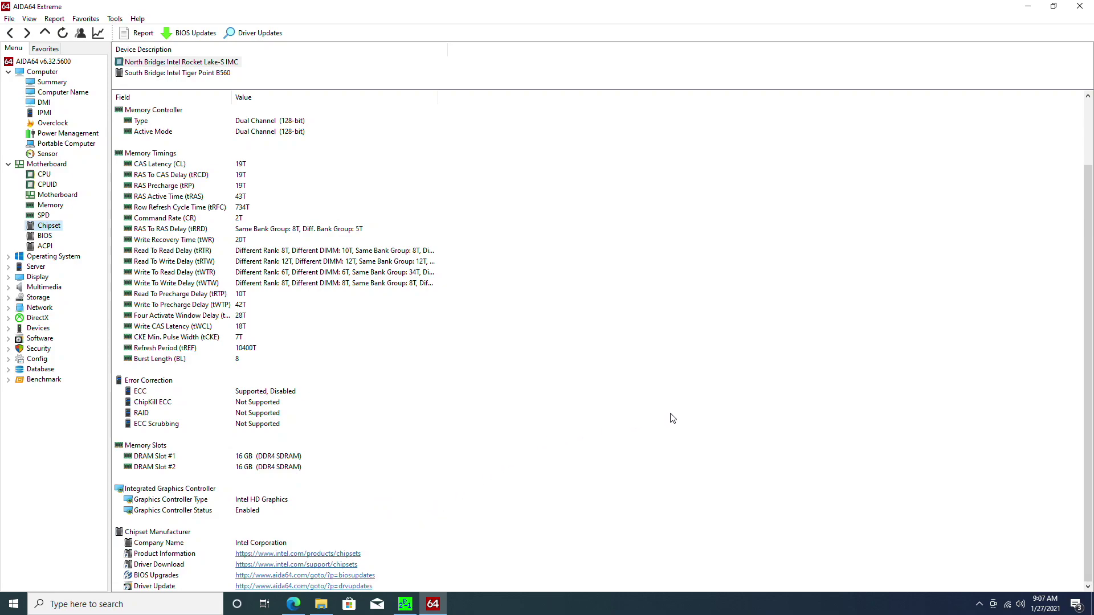
scroll(1090, 294, "up", 3)
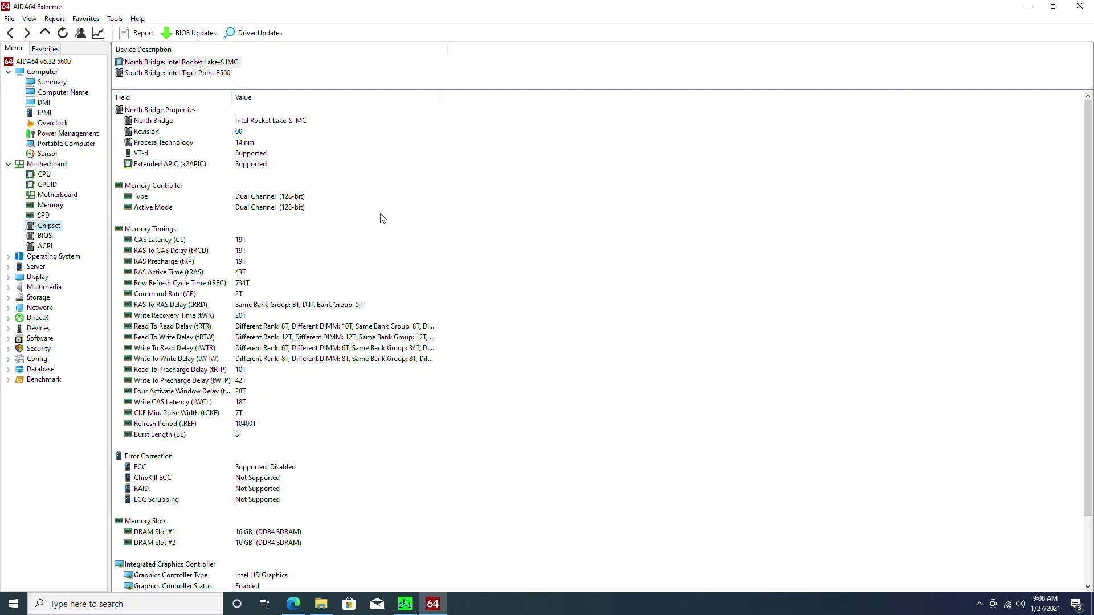
left_click(162, 74)
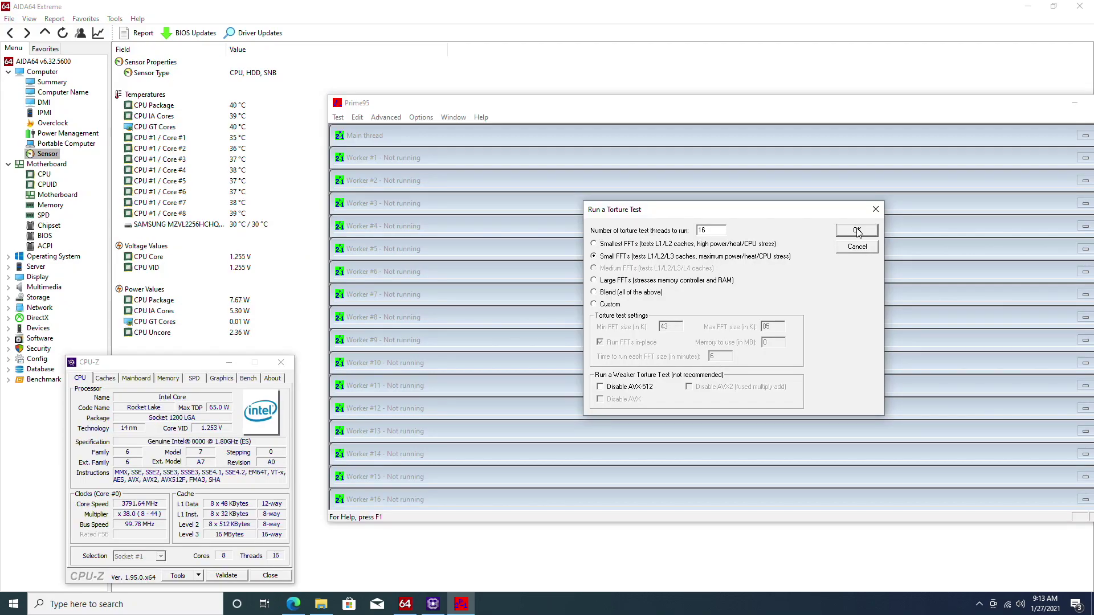
- Start a Prime95 torture test with 16 threads using Small FFTs
left_click(856, 229)
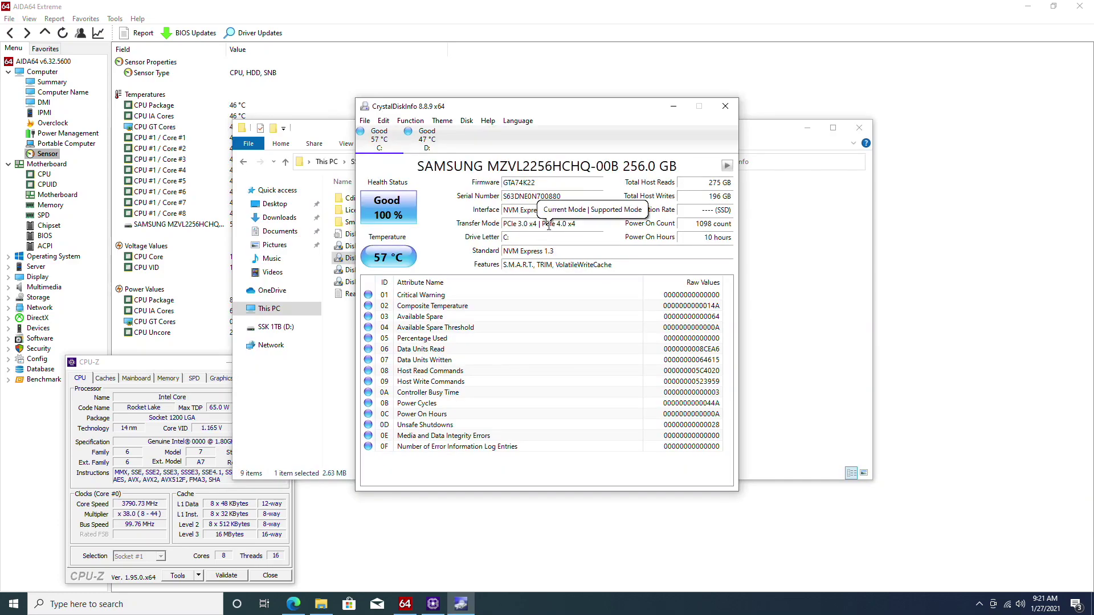
- Check the current and supported transfer modes of the Samsung SSD in CrystalDiskInfo
left_click_drag(551, 224, 570, 225)
left_click(581, 223)
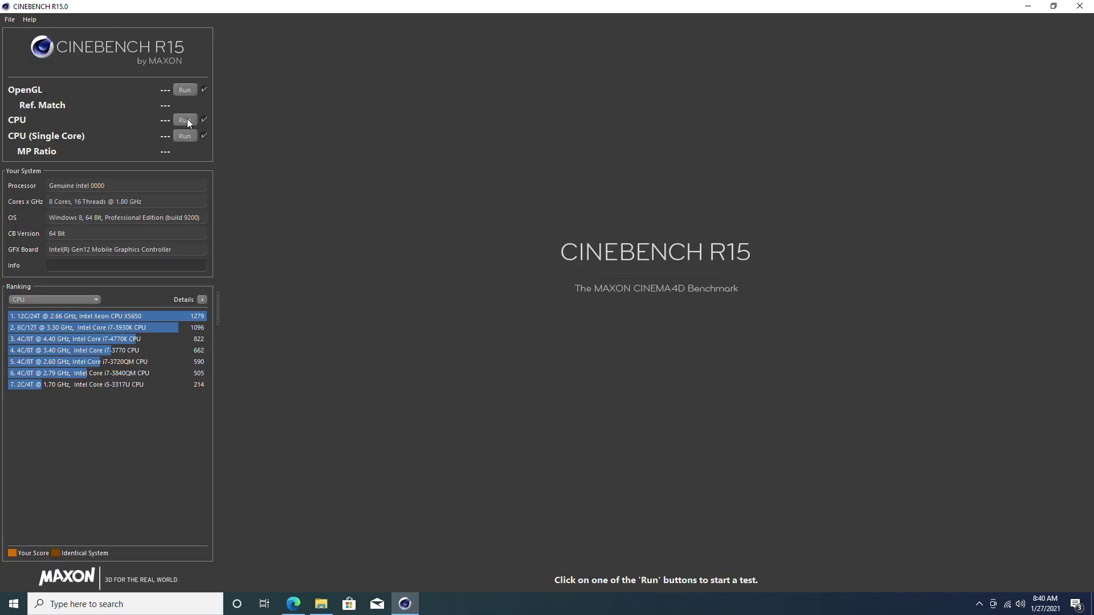
- Run the multi-core CPU test in Cinebench R15 and in Cinebench R20
left_click(184, 120)
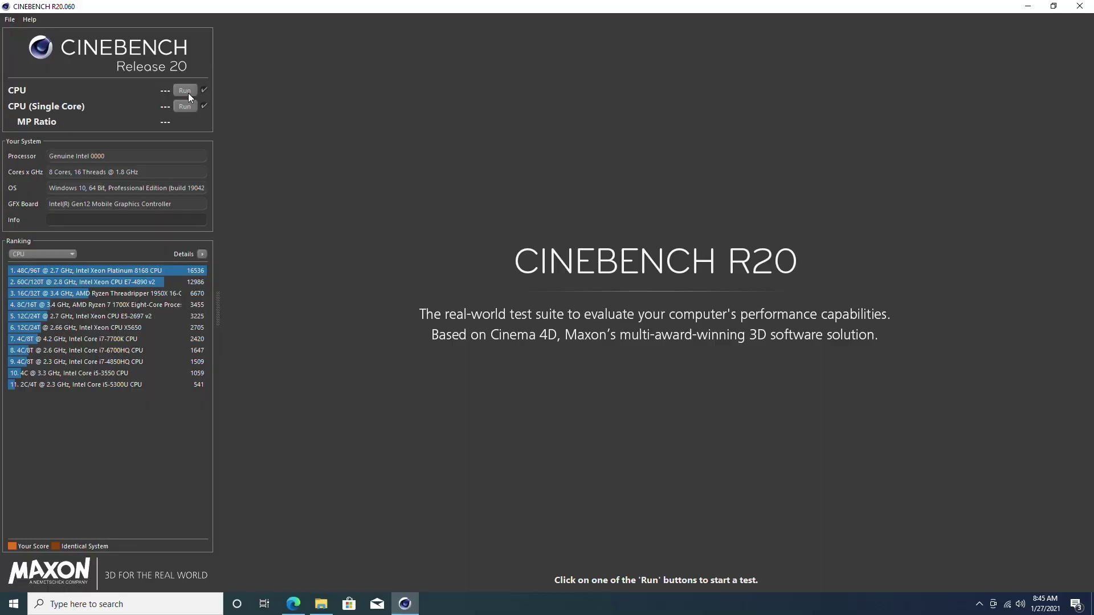
left_click(188, 92)
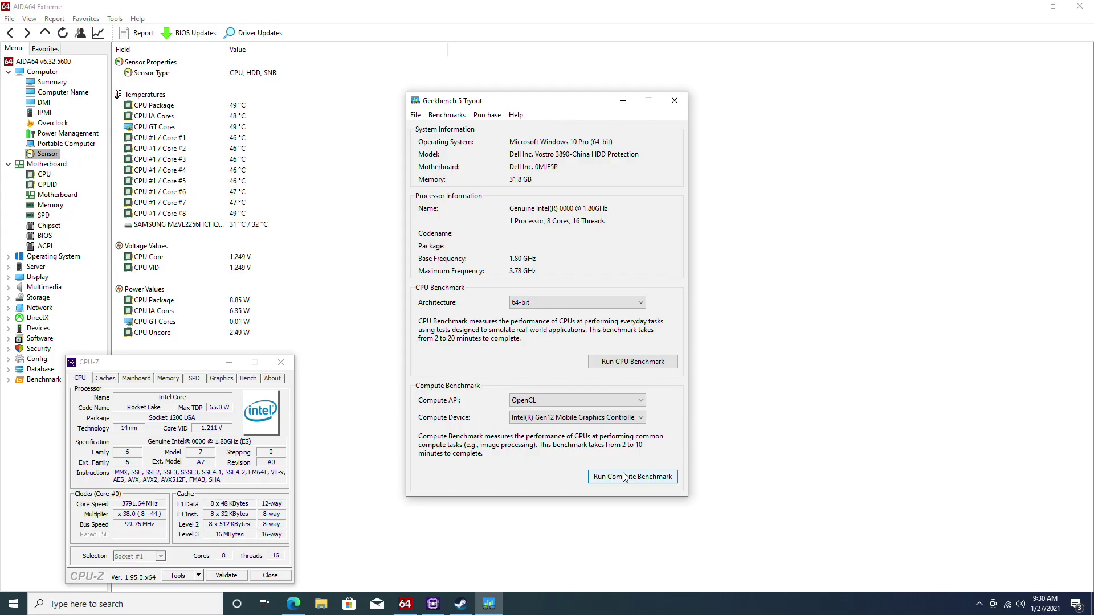
- Run the Geekbench 5 Compute Benchmark with OpenCL on the Intel Gen12 Mobile Graphics Controller
left_click(625, 477)
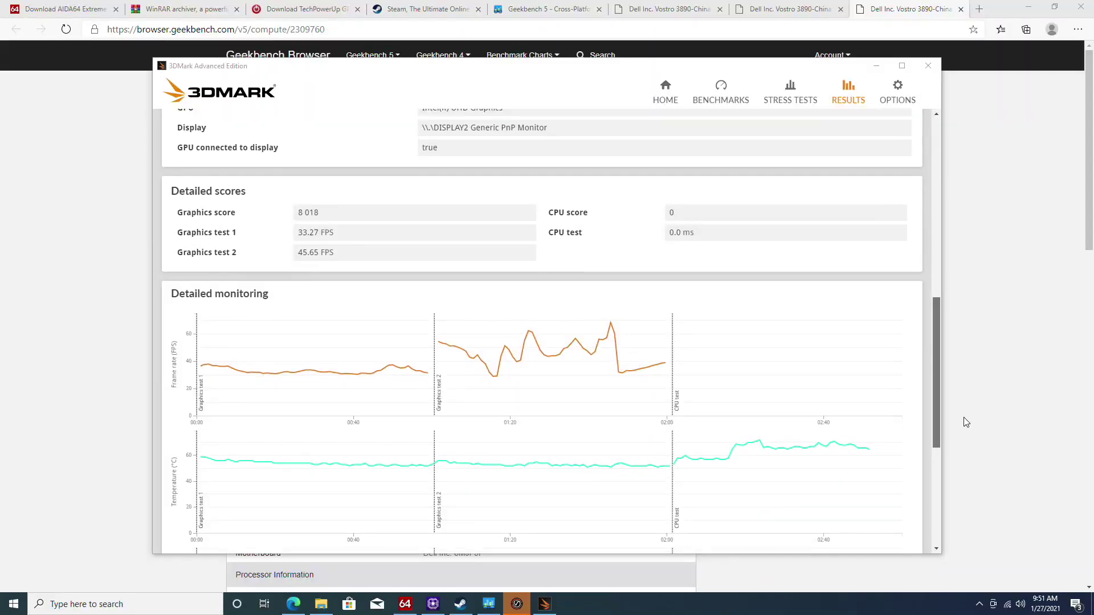
- Examine the detailed monitoring graphs of the 3DMark result
scroll(965, 424, "down", 3)
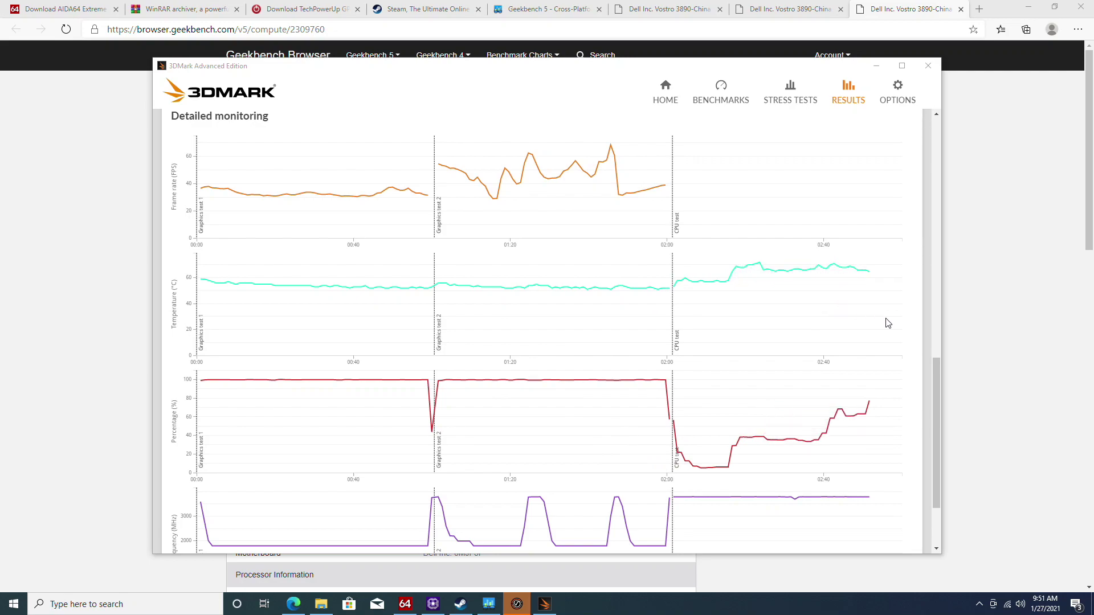
left_click_drag(938, 364, 934, 417)
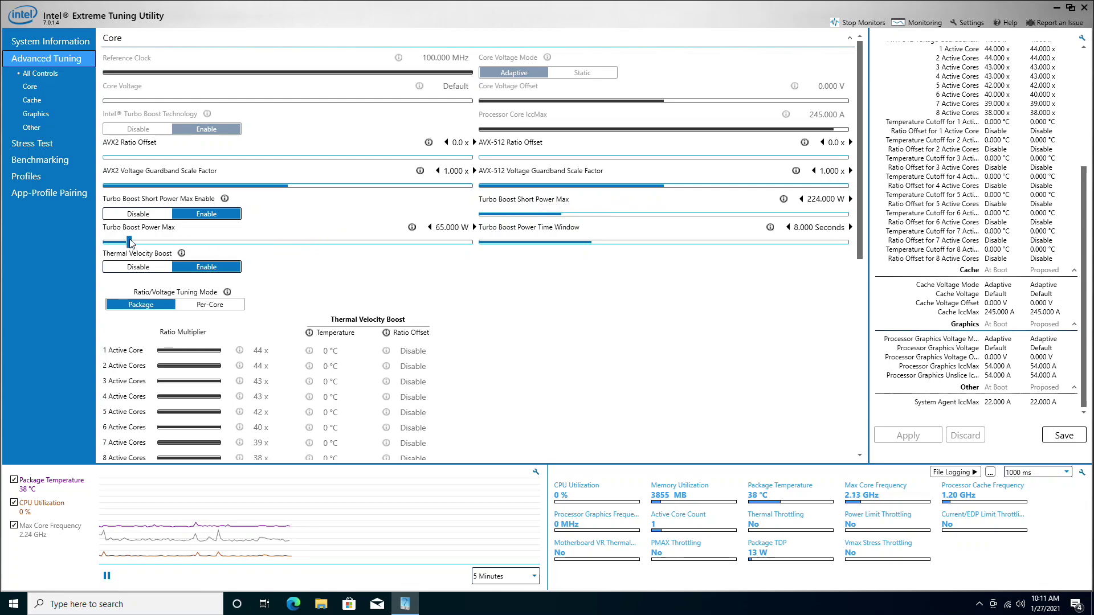
- Set Turbo Boost Power Max to 126 W in Intel Extreme Tuning Utility
left_click_drag(129, 242, 166, 242)
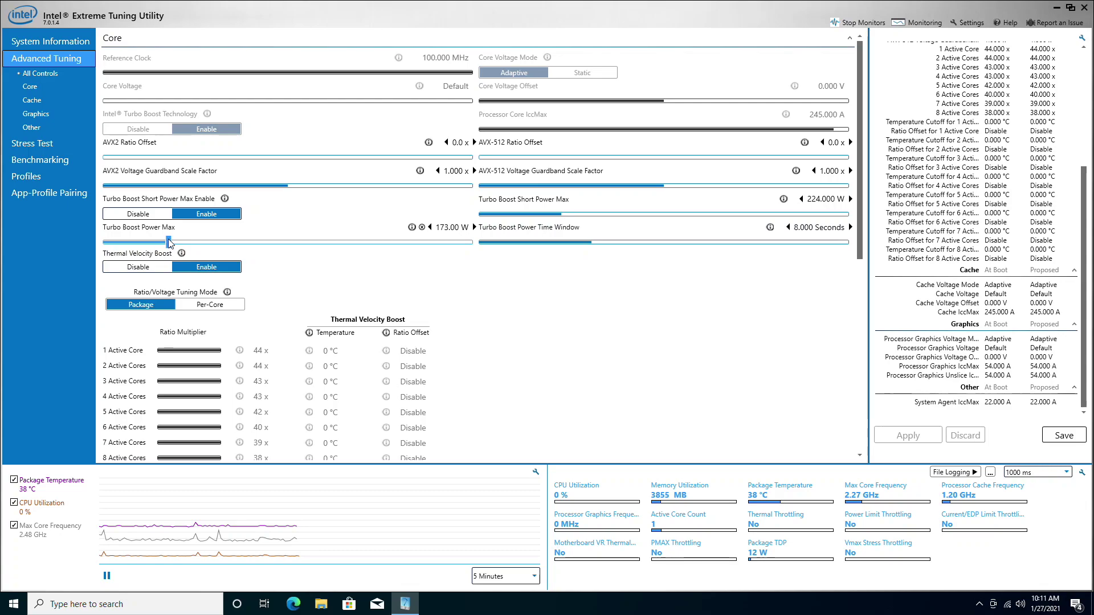
left_click_drag(169, 239, 152, 242)
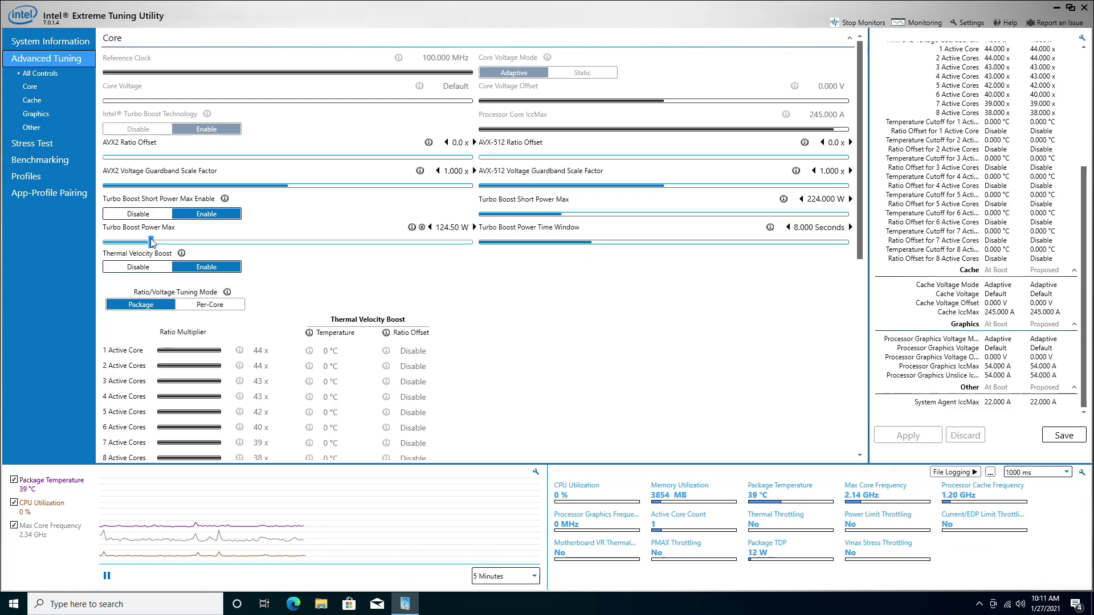
left_click_drag(152, 241, 153, 237)
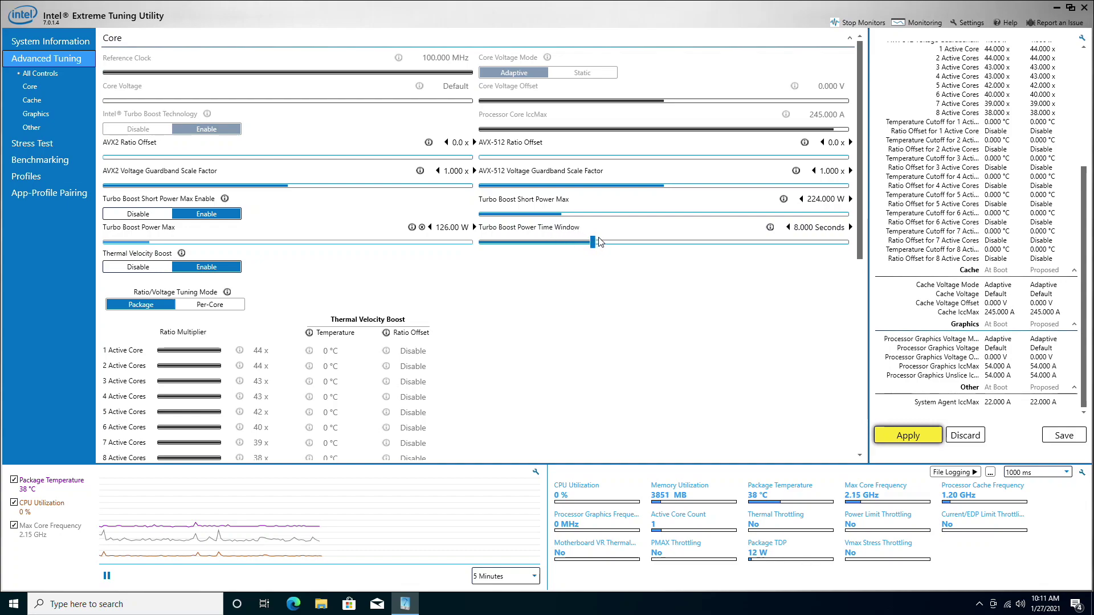
- Set Turbo Boost Power Time Window to 128 seconds and apply the proposed tuning changes
left_click_drag(599, 238, 608, 235)
left_click(841, 239)
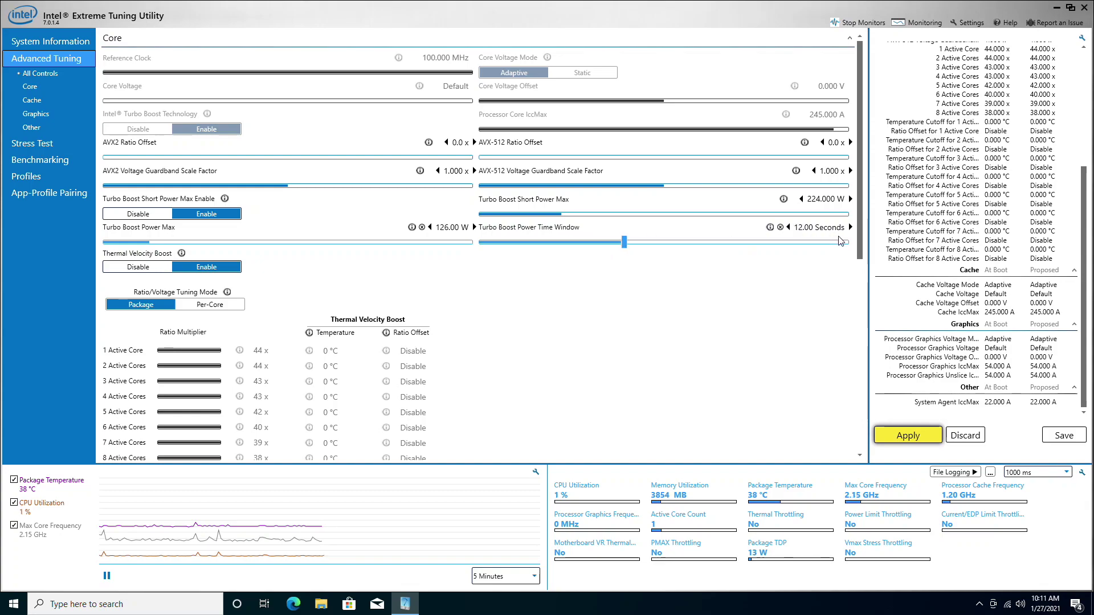
left_click(843, 239)
left_click_drag(647, 242, 862, 237)
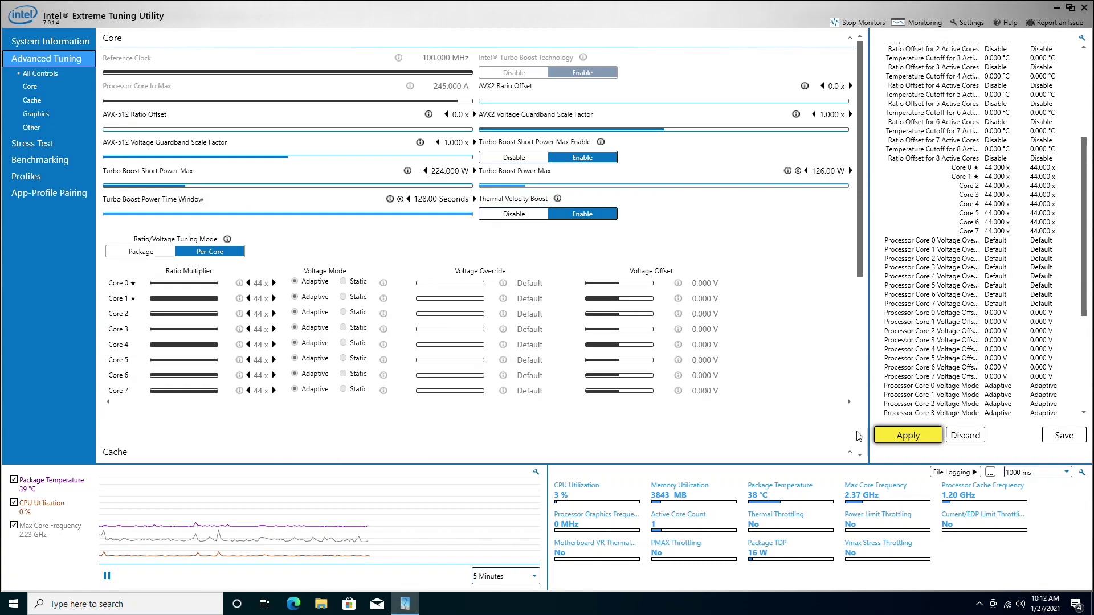
left_click(917, 435)
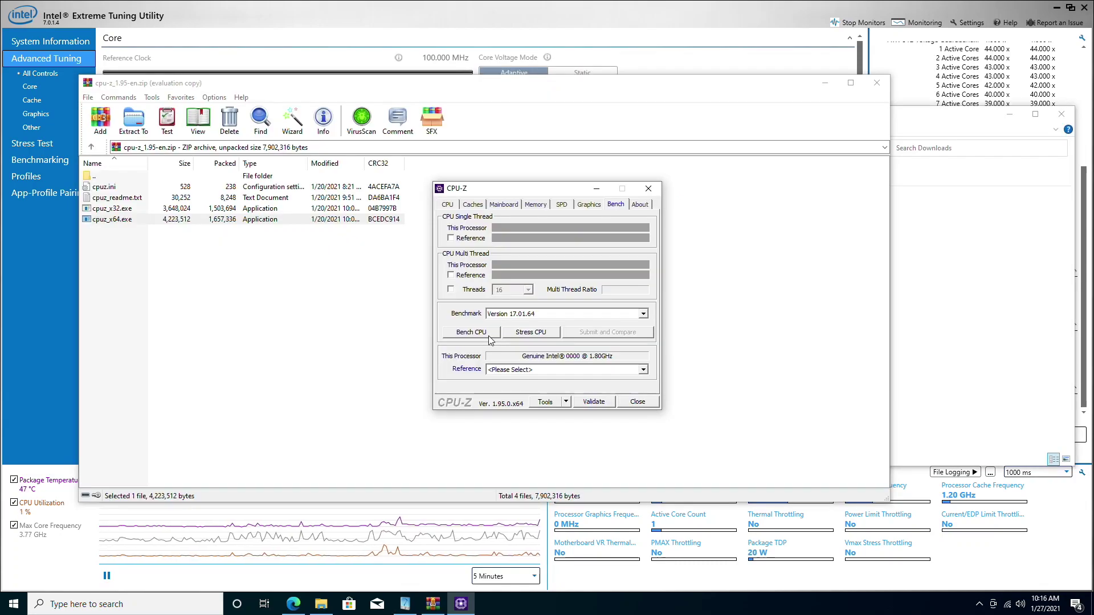
- Run the CPU benchmark in CPU-Z and the multi-core CPU test in Cinebench R15
left_click(487, 335)
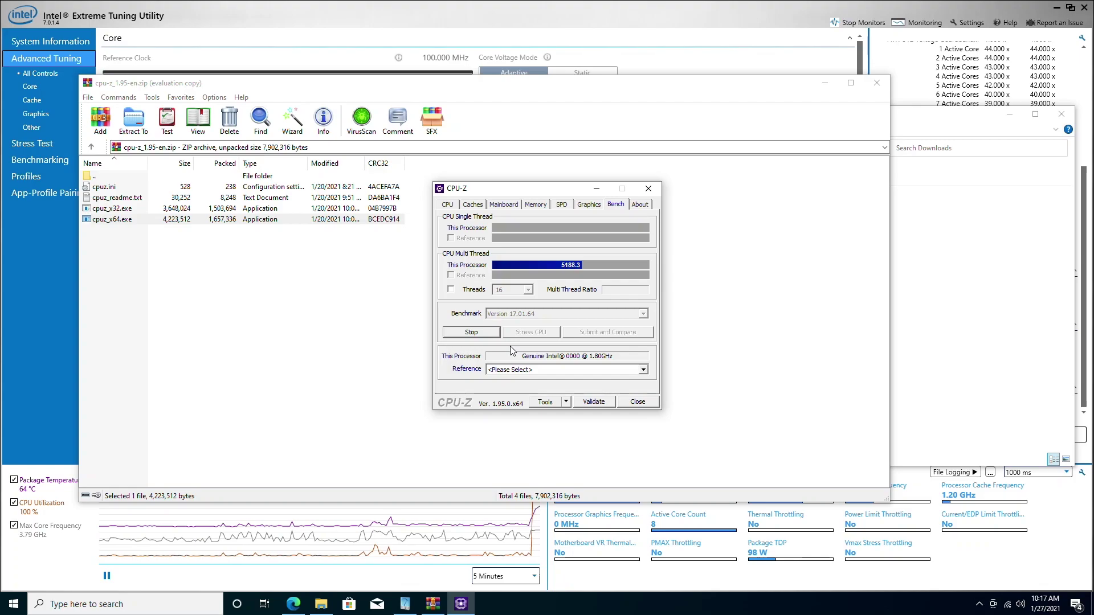
left_click(824, 83)
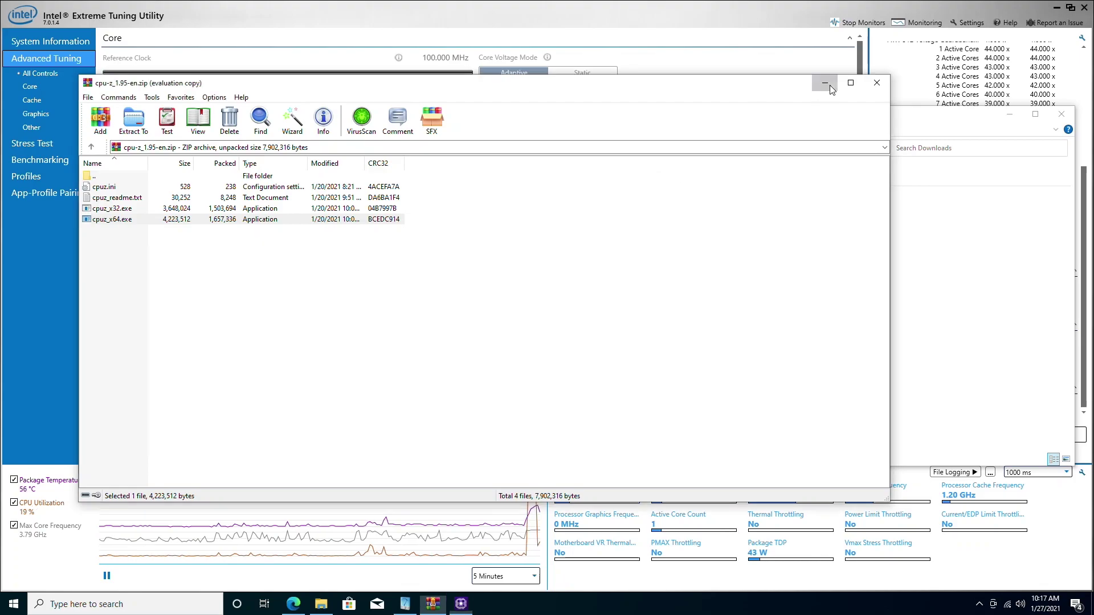
left_click(1011, 116)
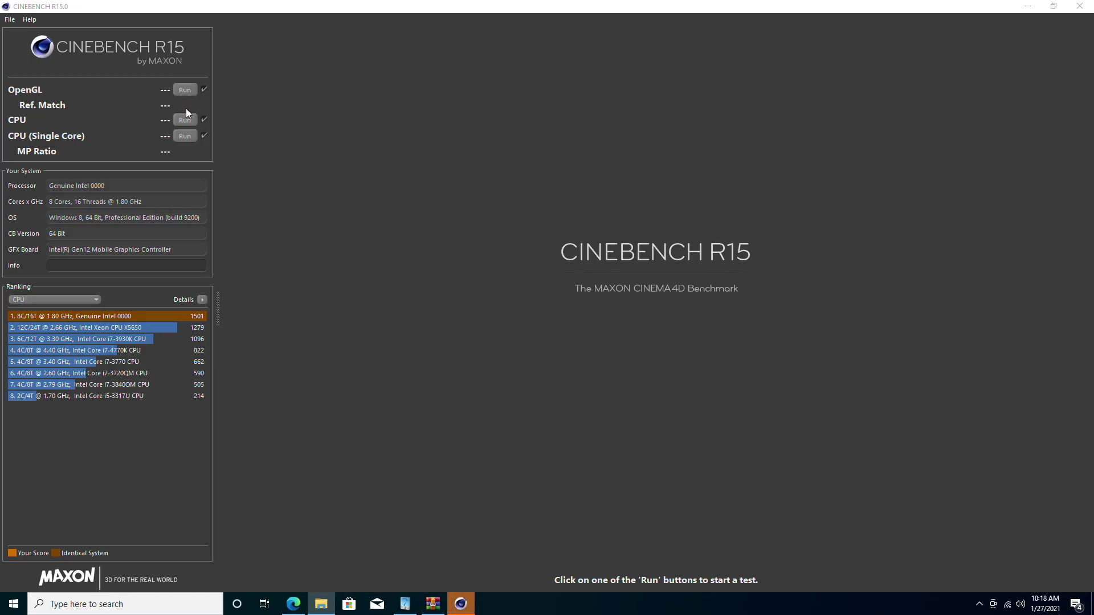
left_click(192, 121)
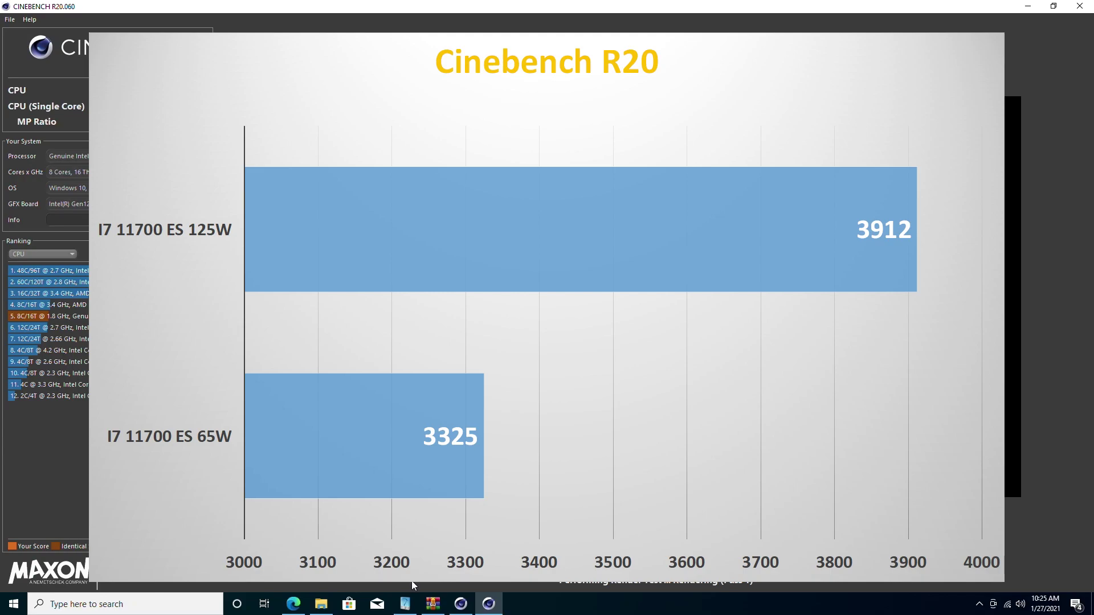
- Bring Intel Extreme Tuning Utility in front of the running Cinebench R20 render and examine its CPU temperature, frequency and throttling monitors
left_click(405, 604)
left_click(405, 604)
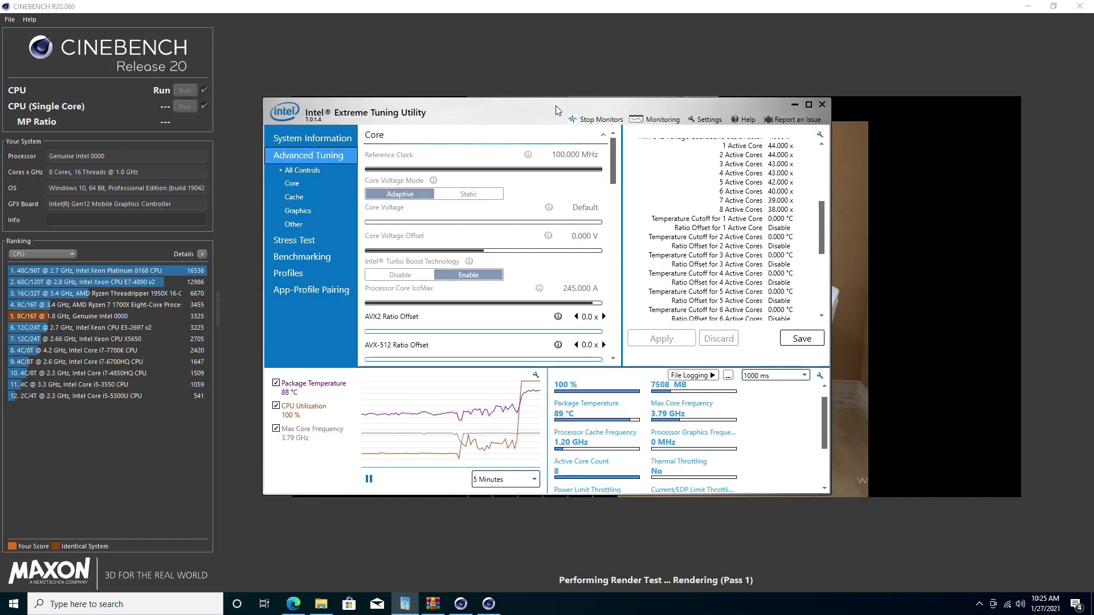
left_click_drag(556, 105, 763, 169)
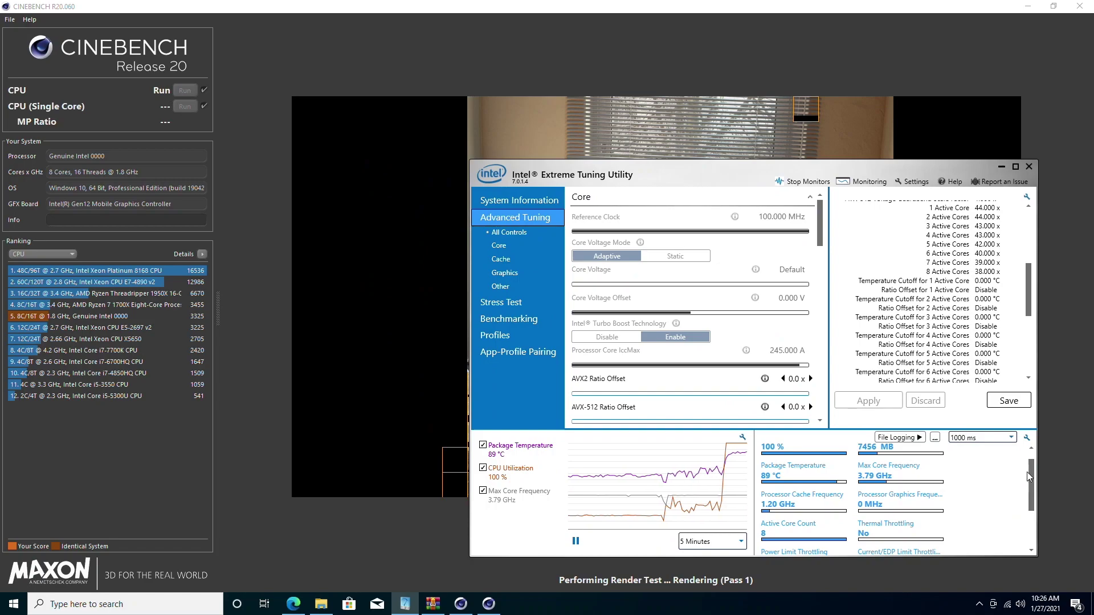
scroll(1034, 490, "up", 2)
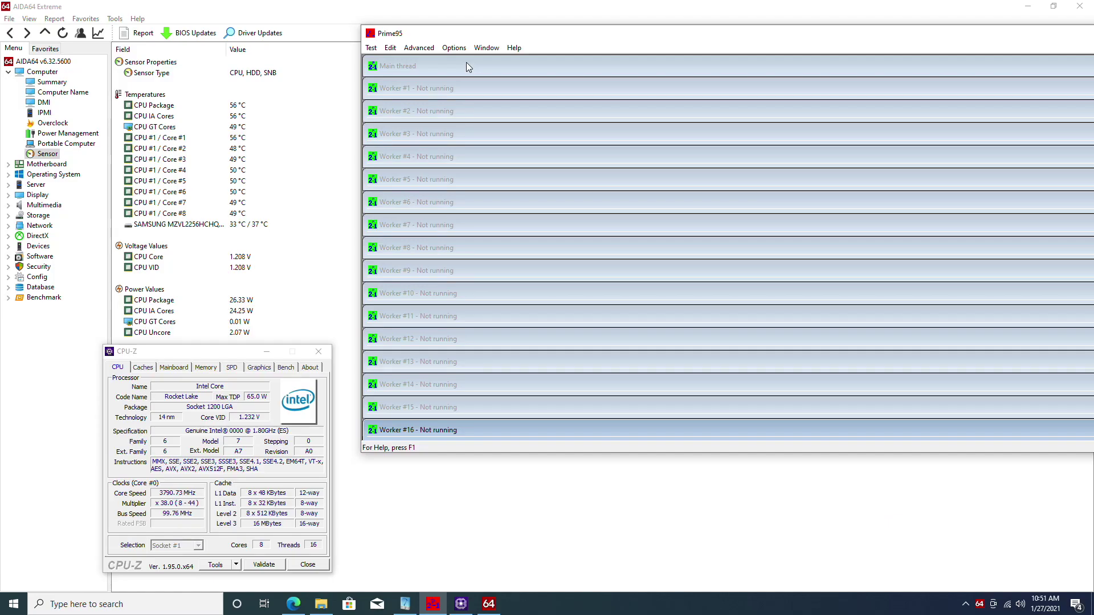
- Start a Prime95 torture test using Small FFTs
left_click(458, 48)
mouse_move(480, 48)
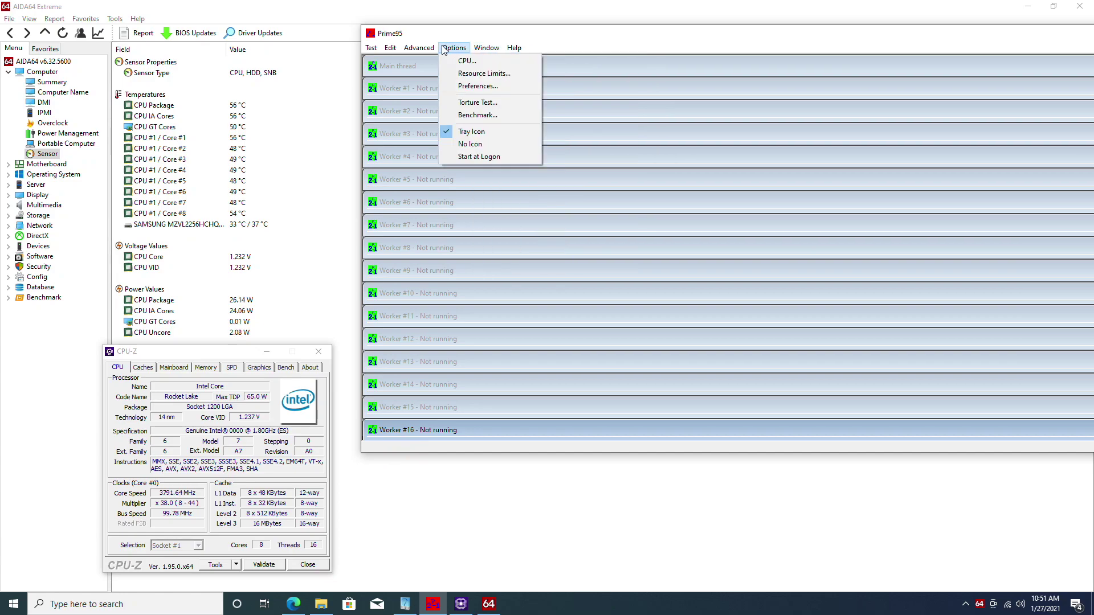
left_click(472, 103)
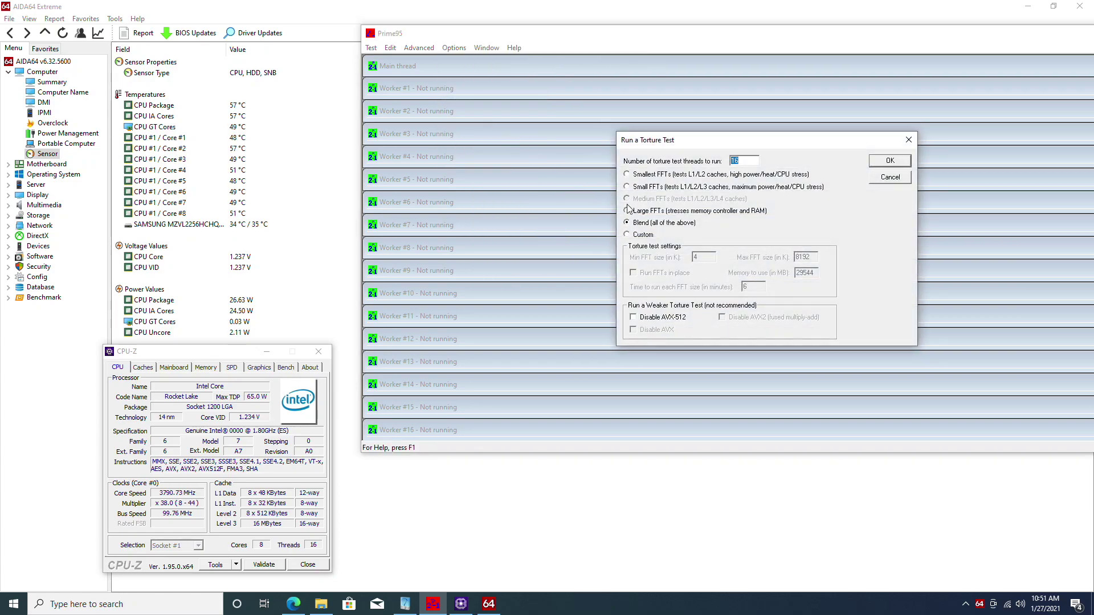
left_click(668, 188)
left_click(889, 161)
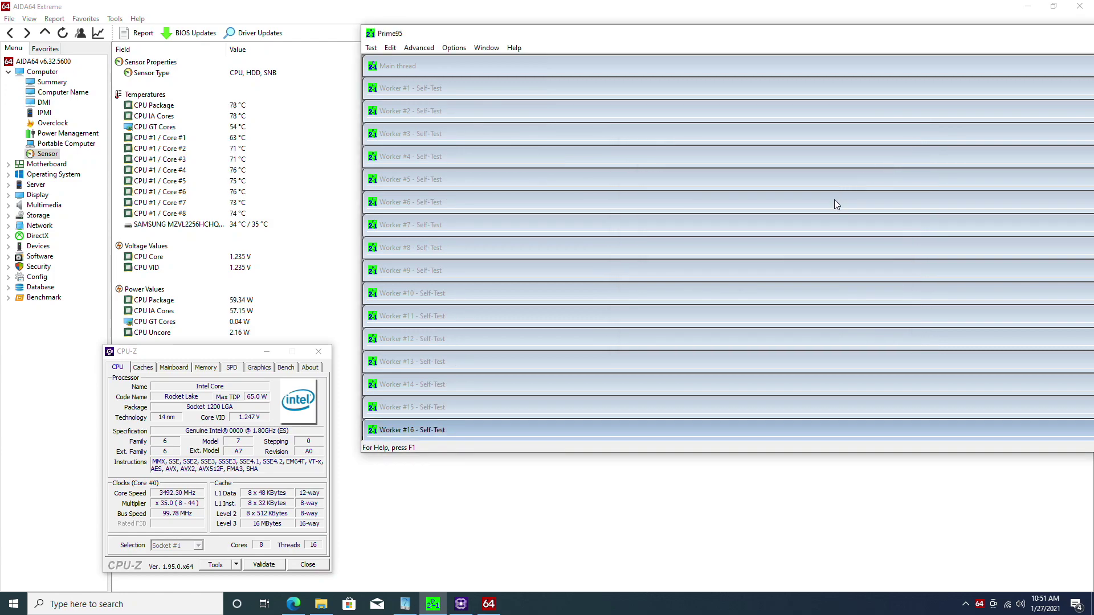